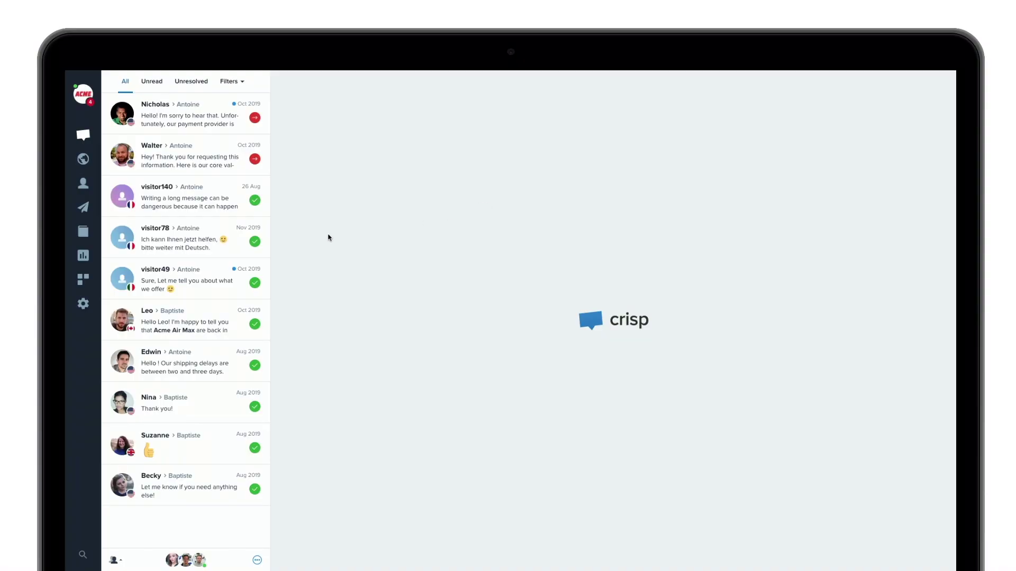
- Find the Customization plugin by searching 'custom' in Plugins and open its settings
{"action": "left_click", "coordinate": [84, 281]}
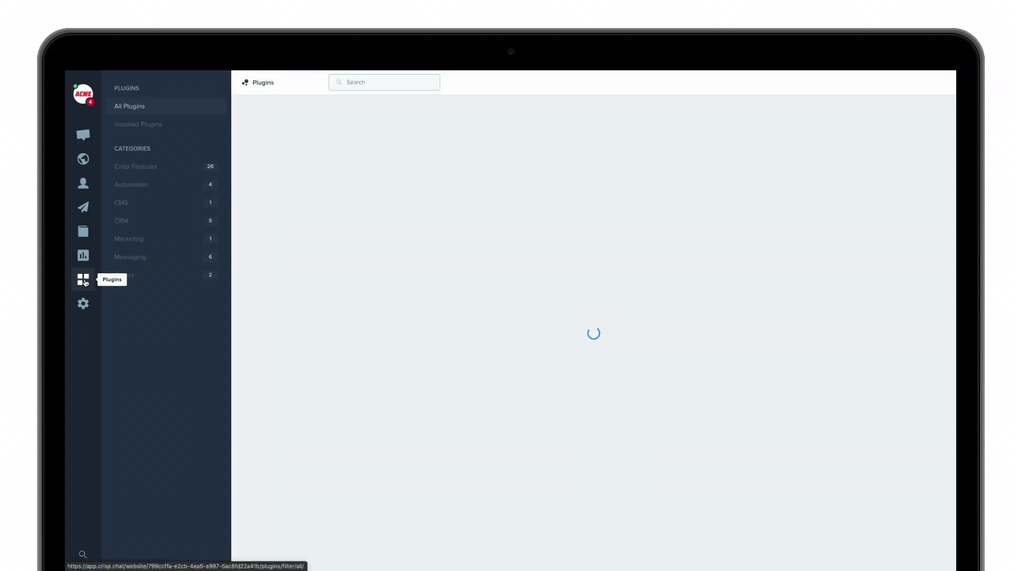
{"action": "left_click", "coordinate": [383, 81]}
{"action": "type", "text": "customization"}
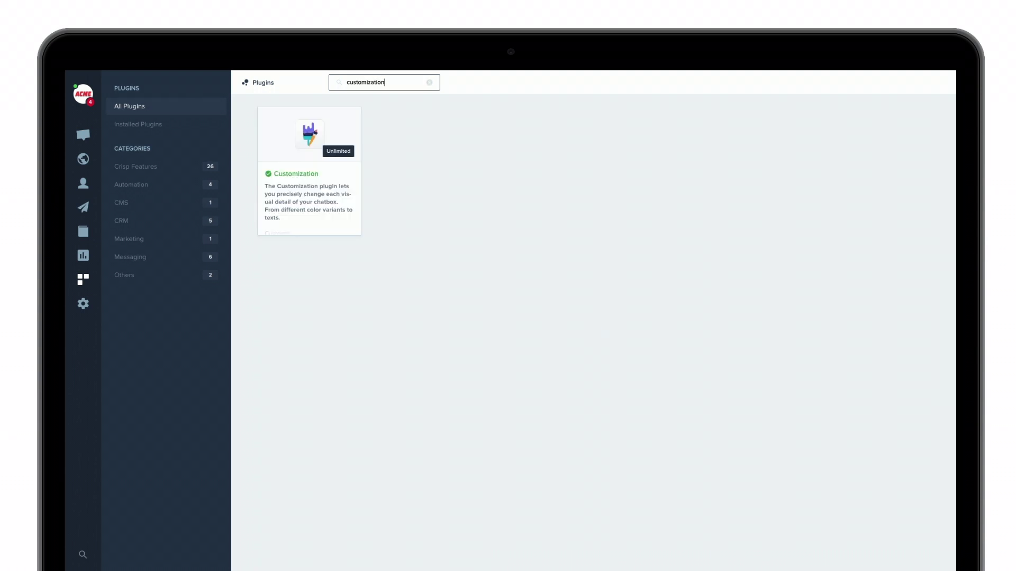
{"action": "mouse_move", "coordinate": [333, 133]}
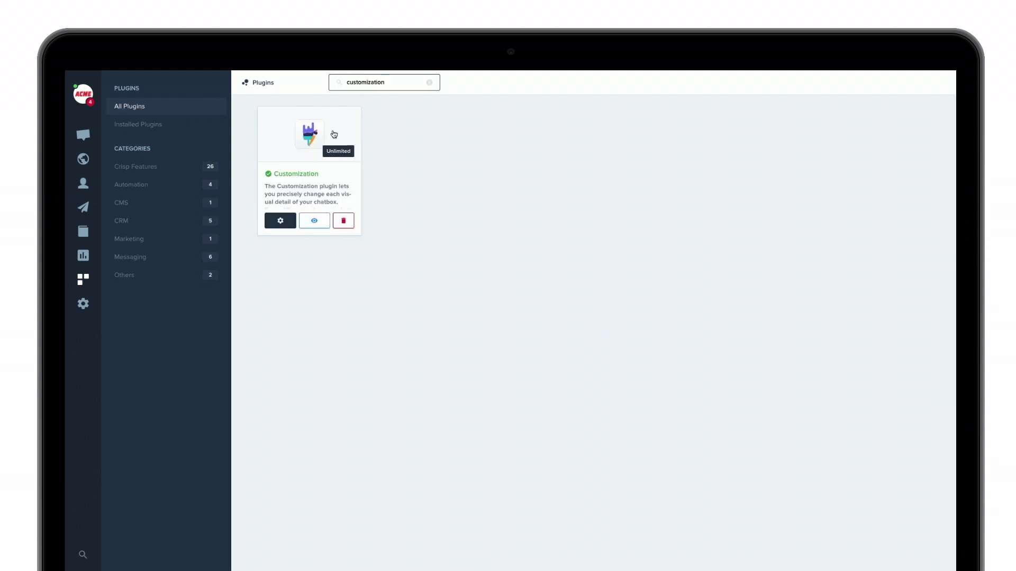
{"action": "left_click", "coordinate": [281, 221]}
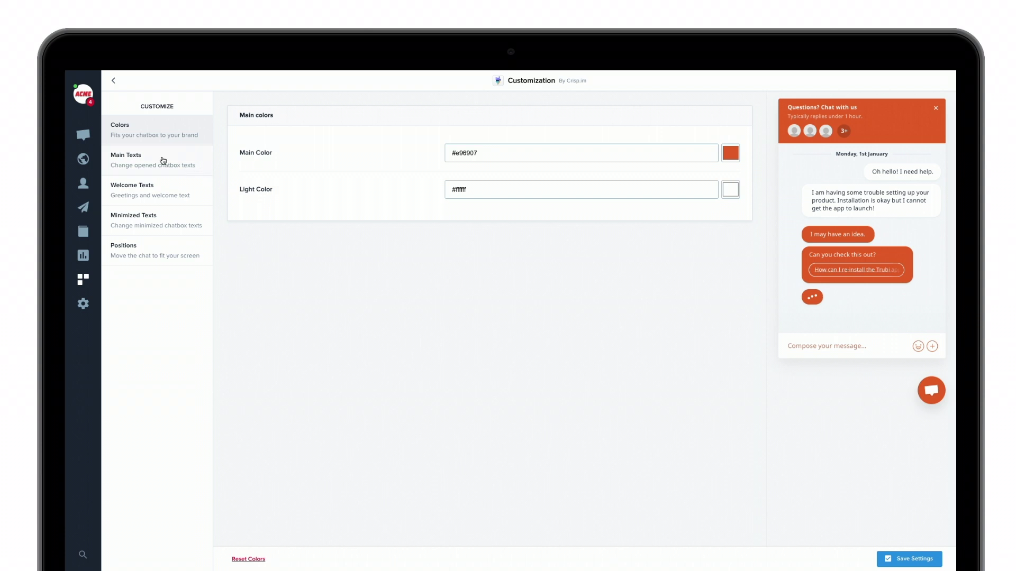
{"action": "left_click", "coordinate": [162, 161]}
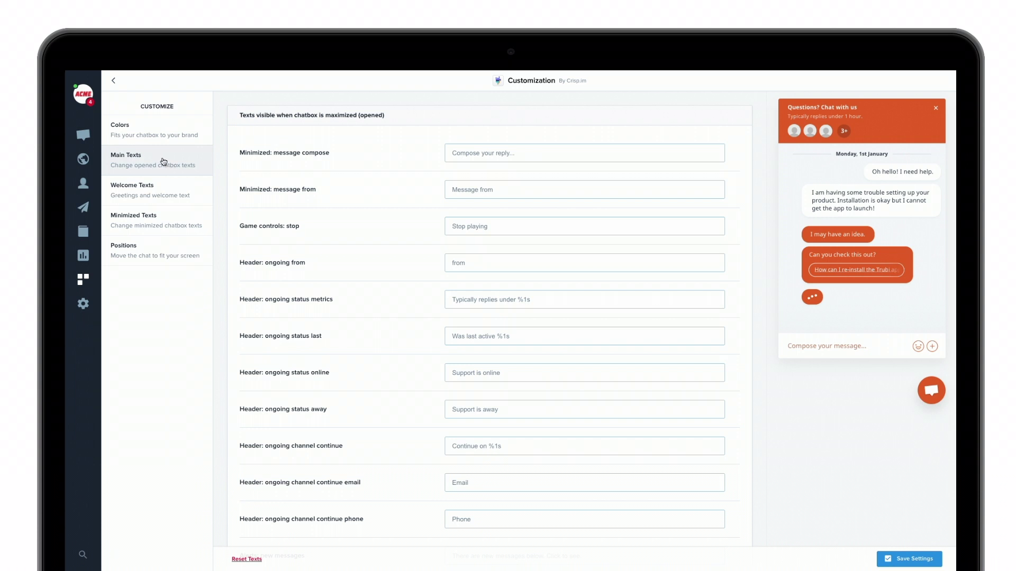
{"action": "left_click", "coordinate": [175, 192]}
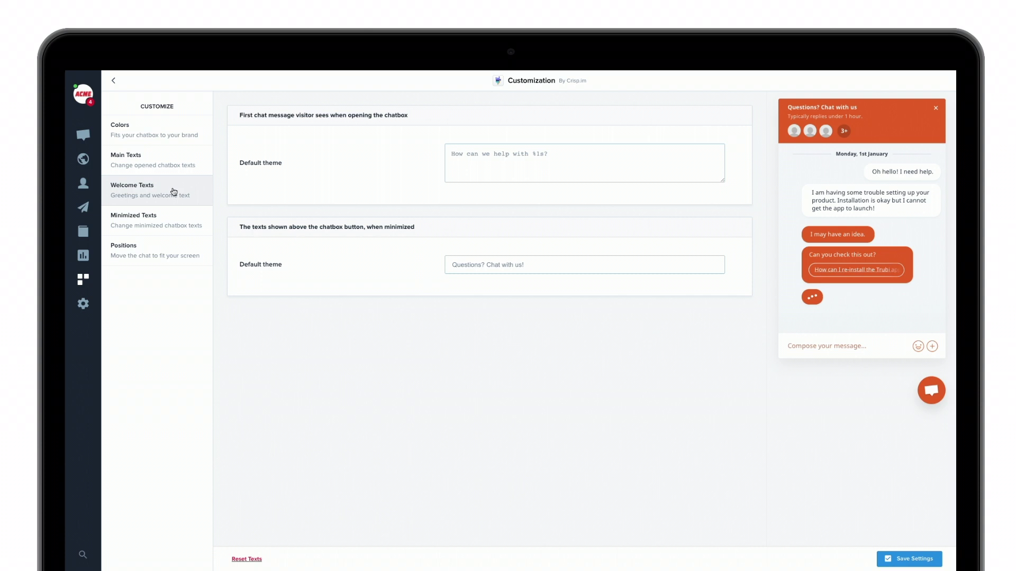
{"action": "left_click", "coordinate": [171, 223]}
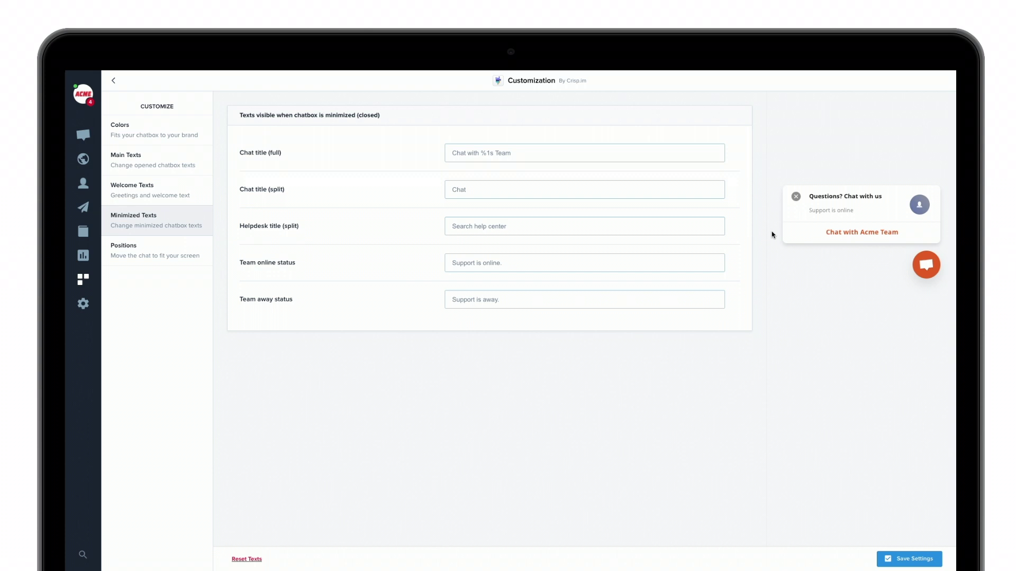
{"action": "left_click", "coordinate": [139, 125]}
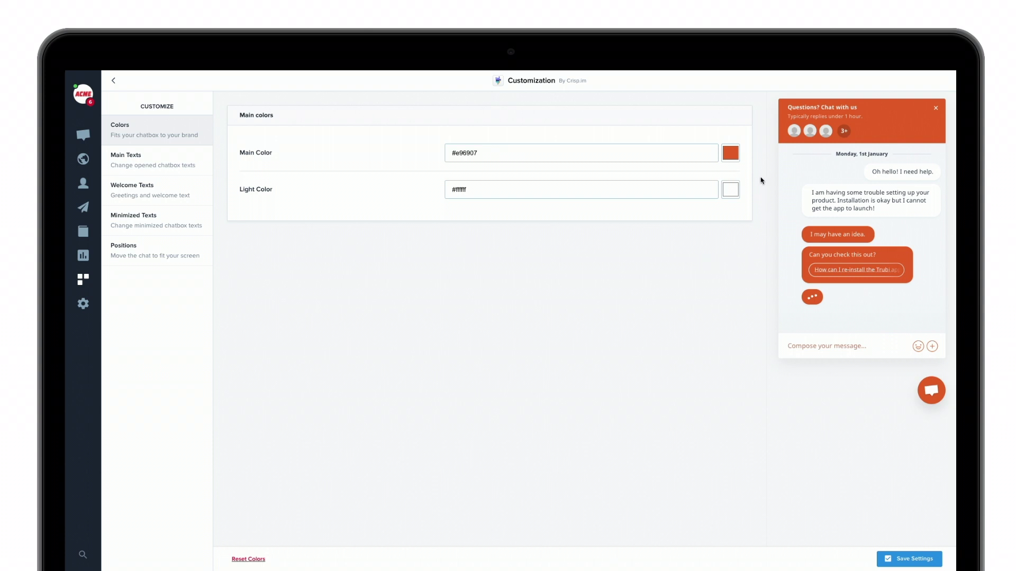
- Change the chatbox main color from orange to blue #0738e9 and save the settings
{"action": "left_click", "coordinate": [729, 154]}
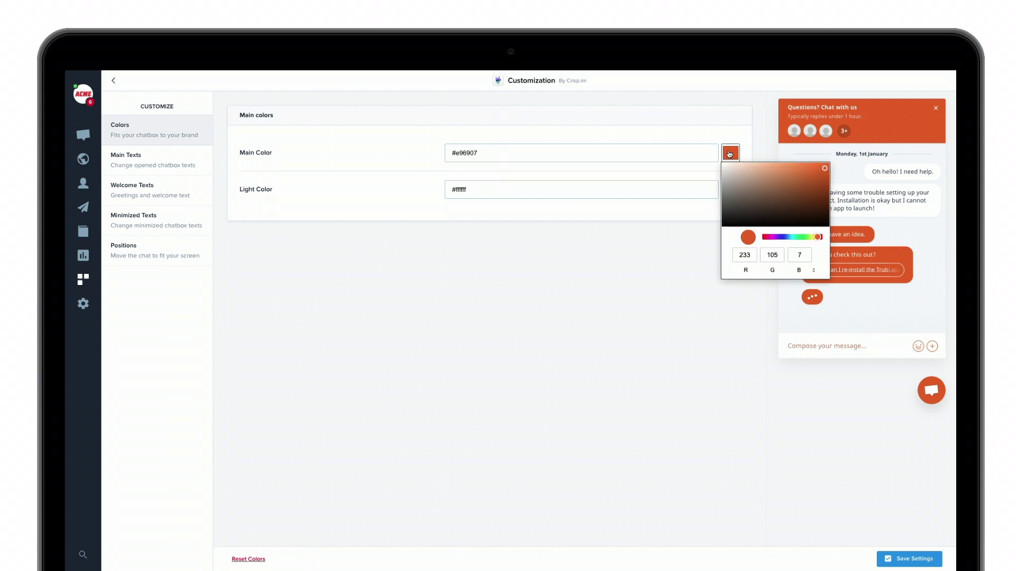
{"action": "left_click_drag", "start_coordinate": [818, 239], "coordinate": [784, 241]}
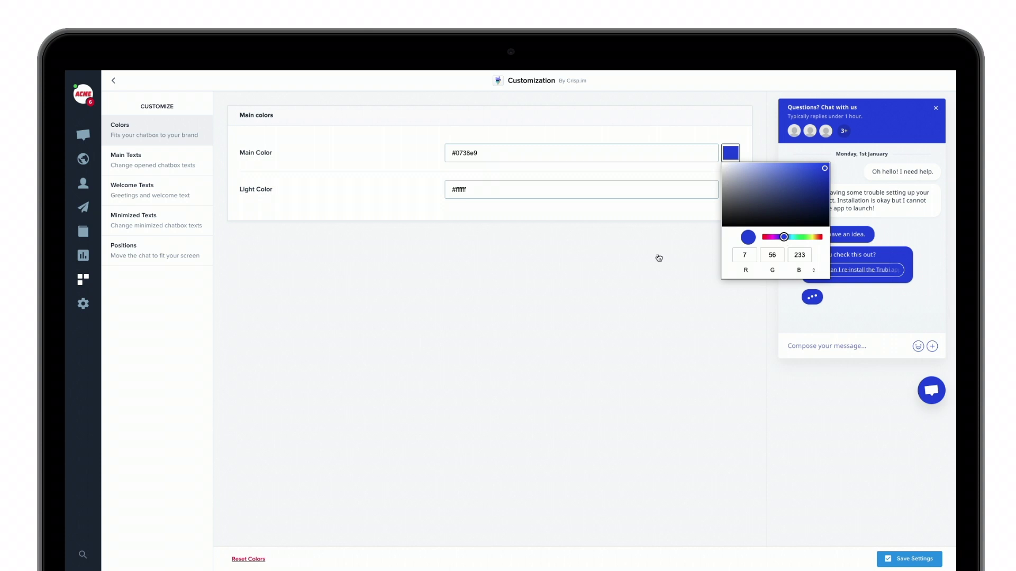
{"action": "left_click", "coordinate": [675, 255]}
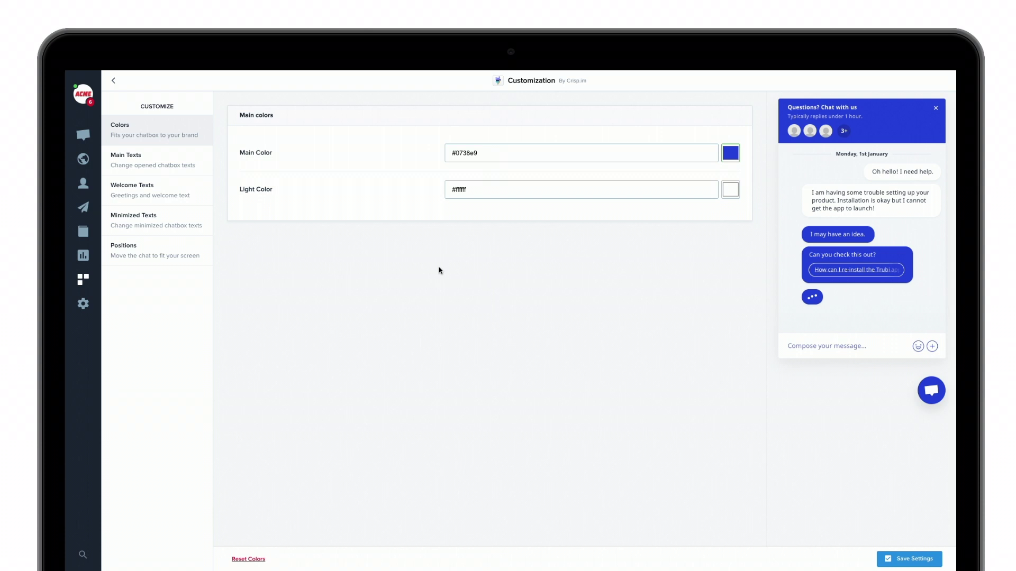
{"action": "left_click", "coordinate": [892, 560]}
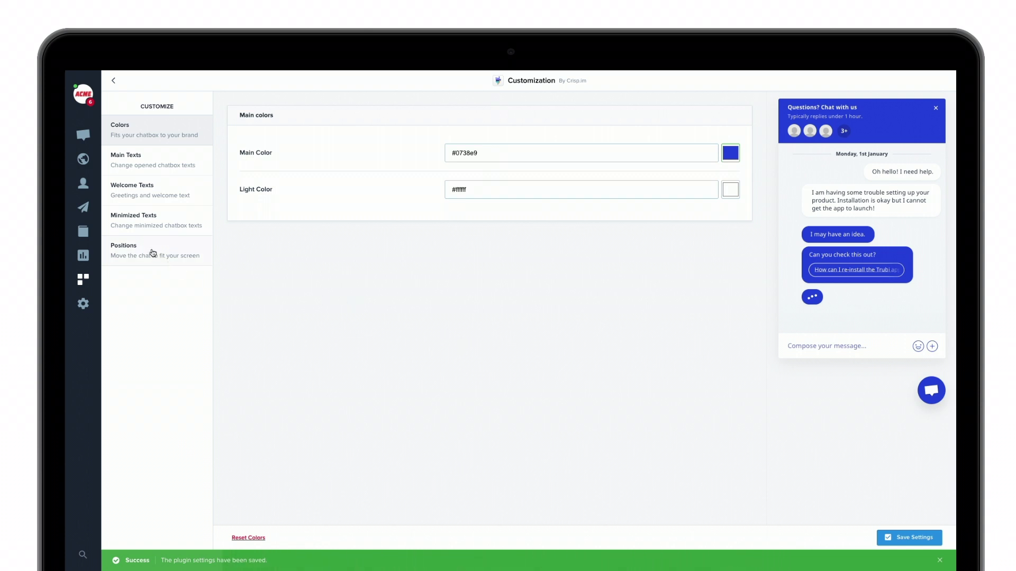
{"action": "left_click", "coordinate": [153, 254]}
- Set the desktop horizontal and vertical offsets to 50 px and save
{"action": "left_click", "coordinate": [467, 153]}
{"action": "double_click", "coordinate": [468, 152]}
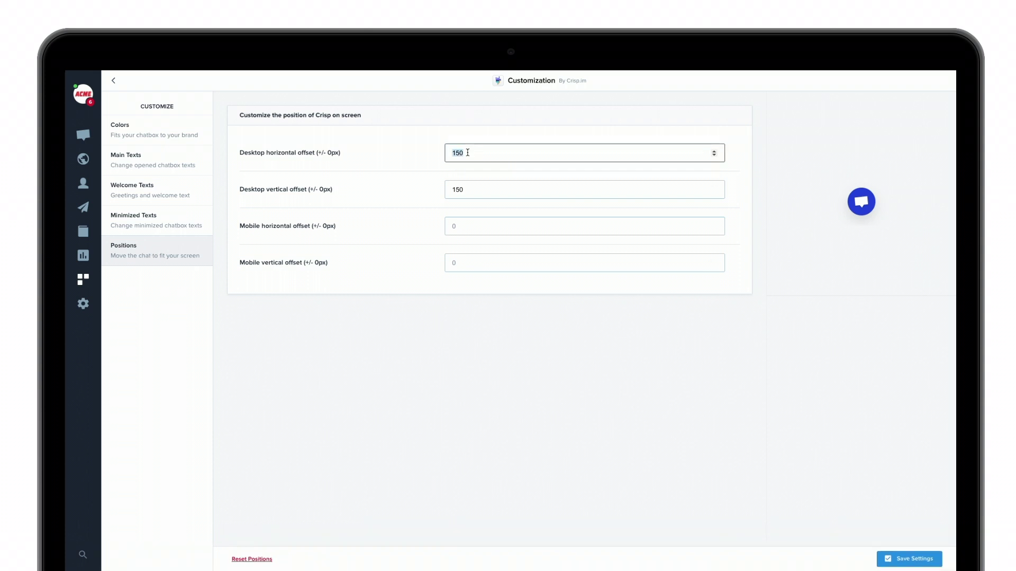
{"action": "type", "text": "50"}
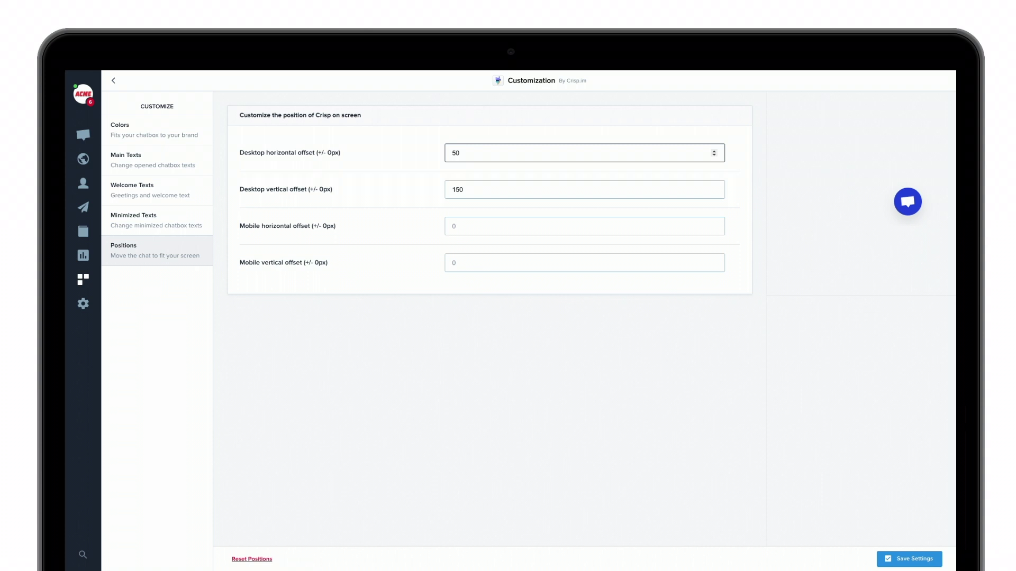
{"action": "left_click", "coordinate": [481, 191]}
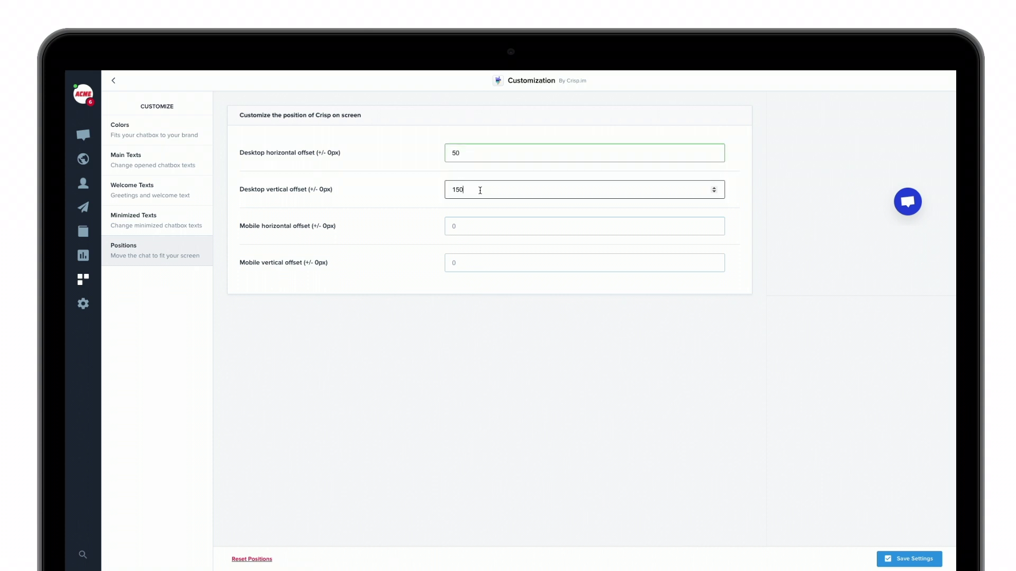
{"action": "type", "text": "50"}
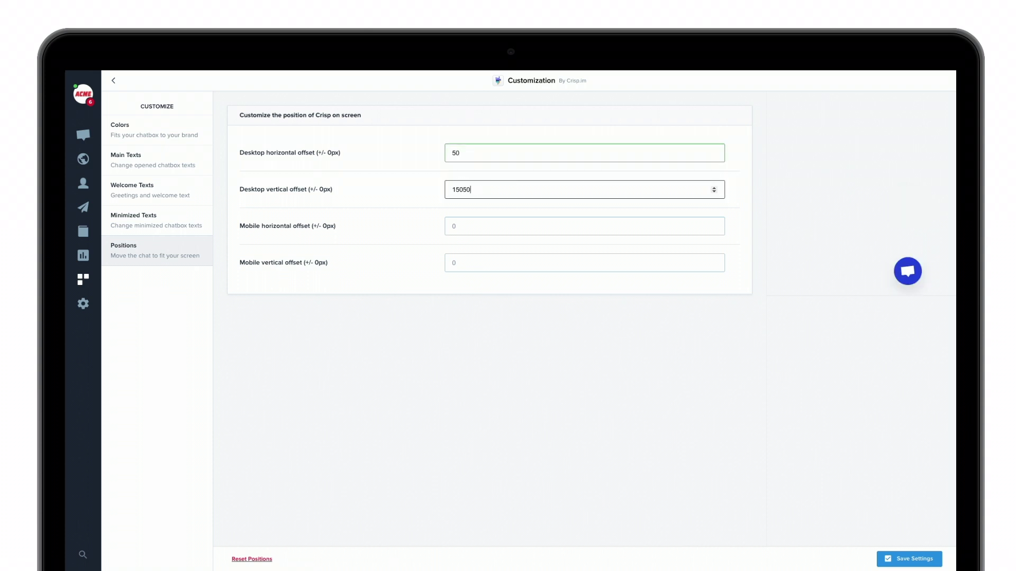
{"action": "key", "text": "ctrl+a"}
{"action": "type", "text": "50"}
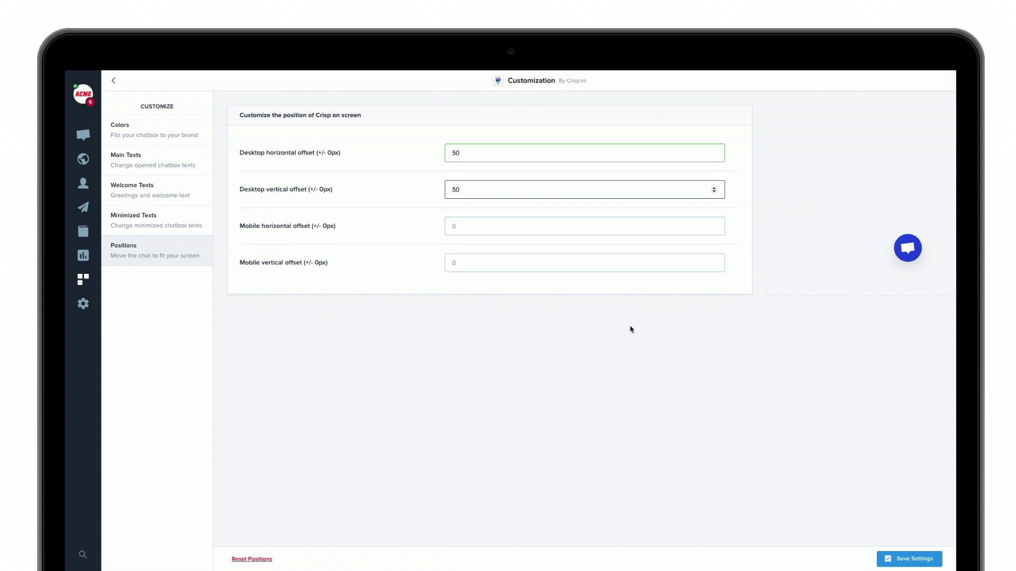
{"action": "left_click", "coordinate": [910, 562]}
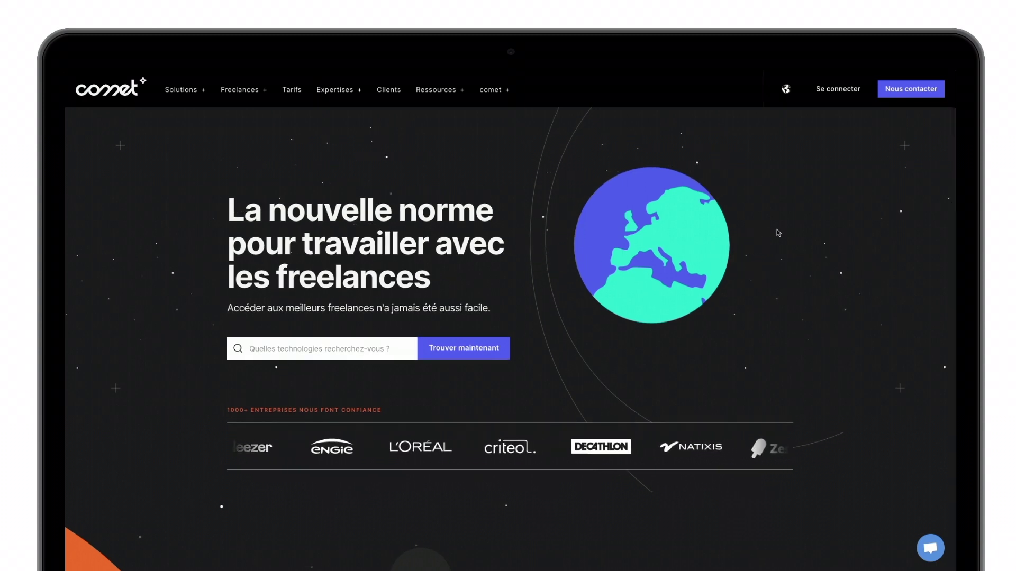
{"action": "left_click", "coordinate": [927, 548]}
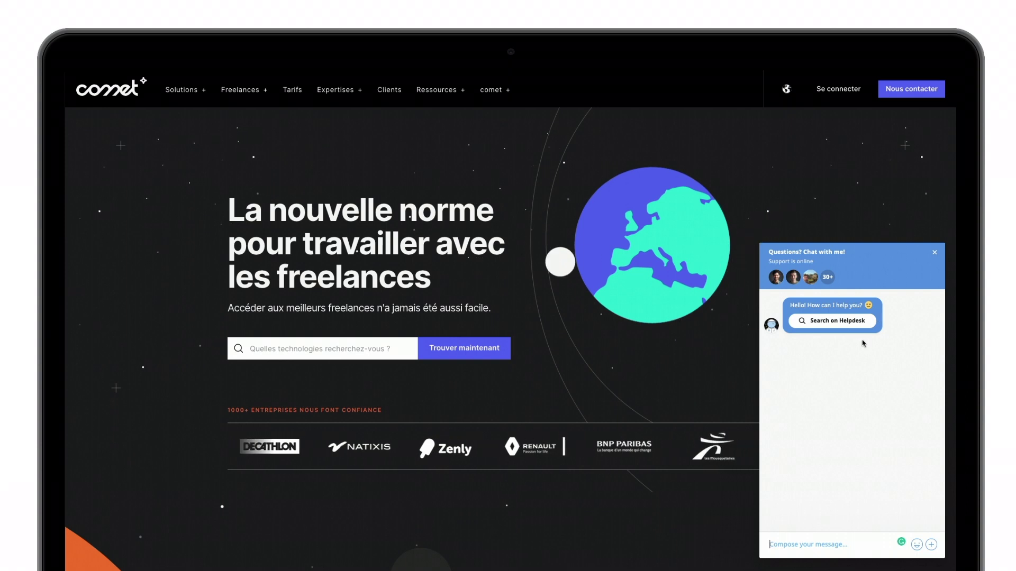
{"action": "left_click", "coordinate": [872, 251]}
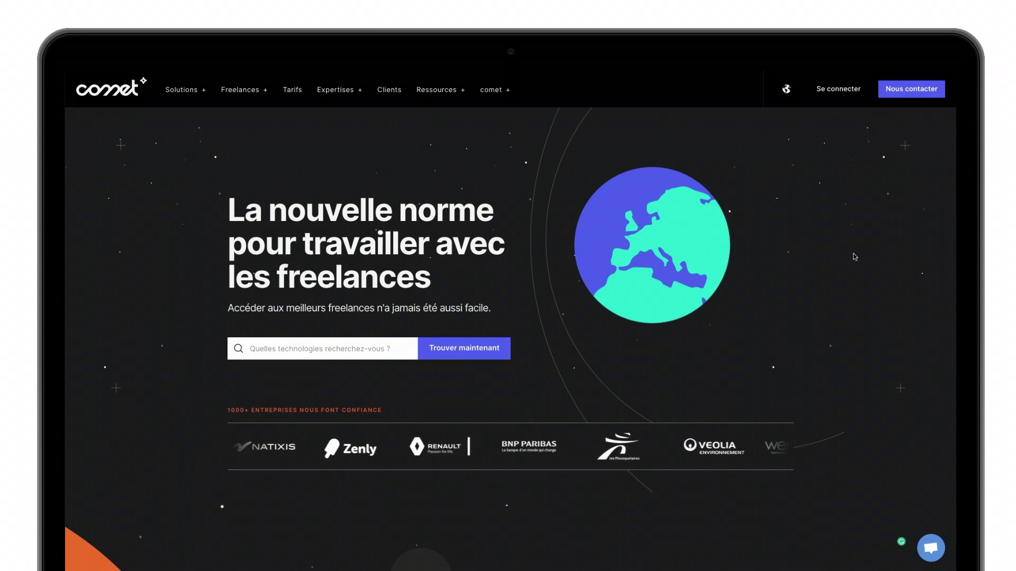
{"action": "scroll", "coordinate": [870, 252], "scroll_direction": "down", "scroll_amount": 6}
{"action": "scroll", "coordinate": [853, 256], "scroll_direction": "down", "scroll_amount": 10}
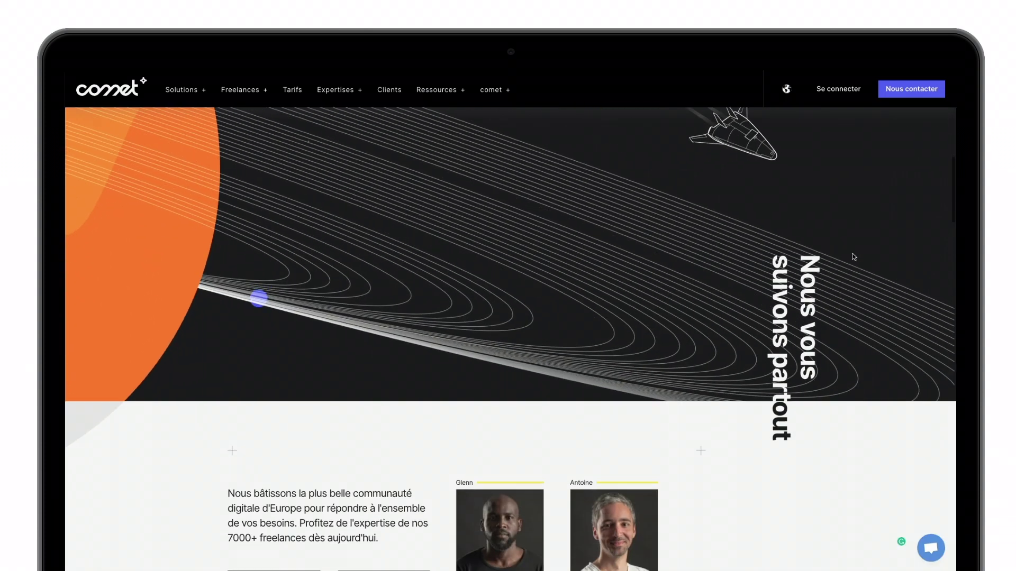
{"action": "scroll", "coordinate": [853, 257], "scroll_direction": "down", "scroll_amount": 10}
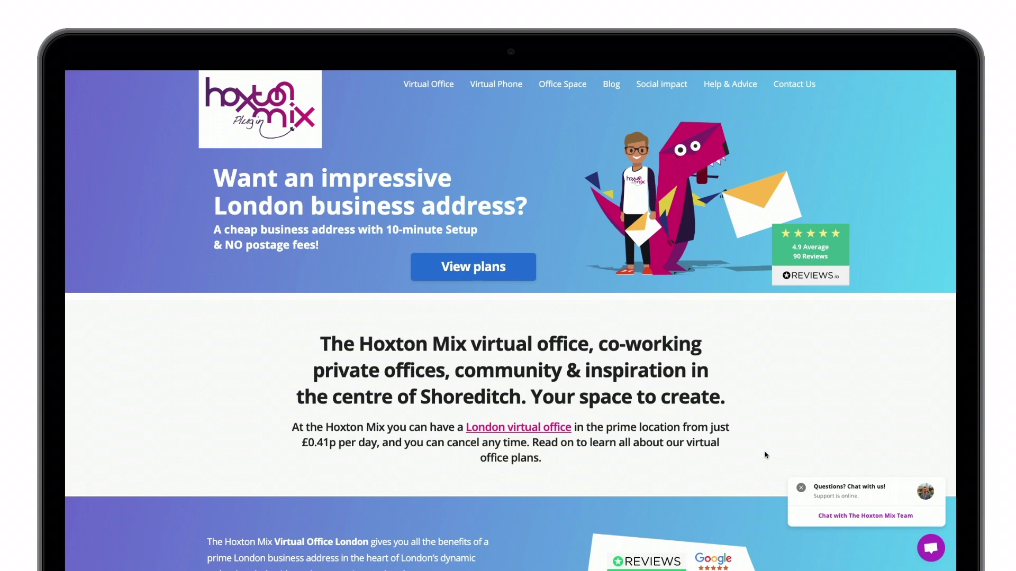
- On the Hoxton Mix site, open the 'Questions? Chat with us!' panel, collapse it, and reopen it
{"action": "scroll", "coordinate": [767, 455], "scroll_direction": "down", "scroll_amount": 2}
{"action": "scroll", "coordinate": [766, 454], "scroll_direction": "down", "scroll_amount": 3}
{"action": "scroll", "coordinate": [767, 455], "scroll_direction": "up", "scroll_amount": 5}
{"action": "left_click", "coordinate": [927, 550]}
{"action": "left_click", "coordinate": [876, 266]}
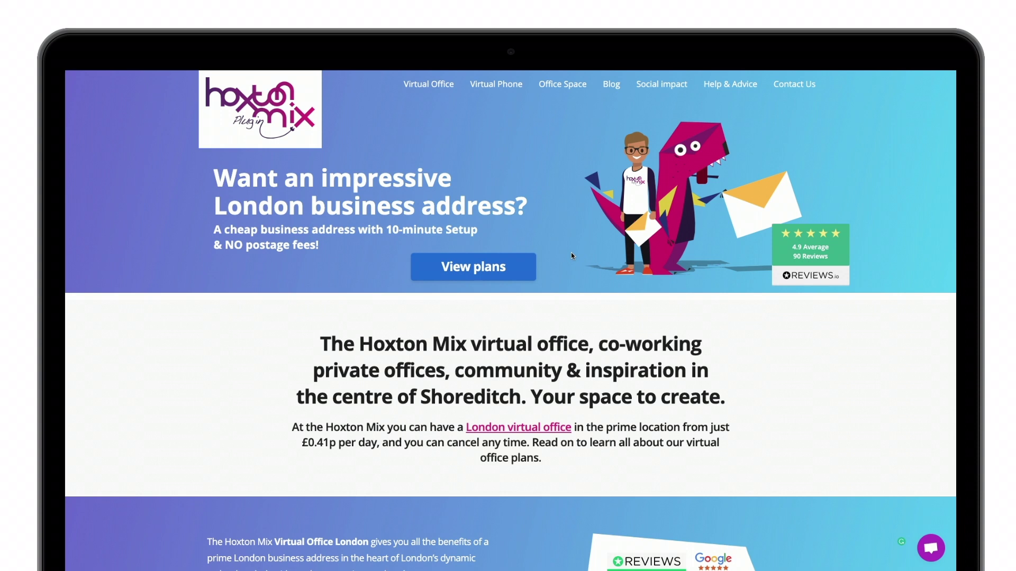
{"action": "left_click", "coordinate": [931, 548]}
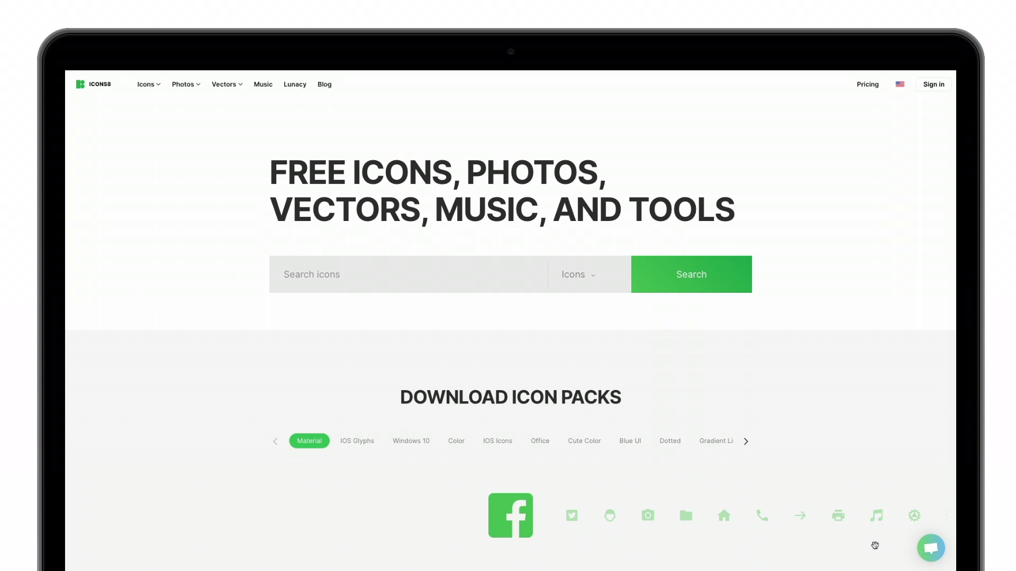
{"action": "scroll", "coordinate": [874, 545], "scroll_direction": "down", "scroll_amount": 12}
{"action": "scroll", "coordinate": [876, 548], "scroll_direction": "down", "scroll_amount": 12}
{"action": "scroll", "coordinate": [876, 549], "scroll_direction": "down", "scroll_amount": 3}
{"action": "scroll", "coordinate": [875, 547], "scroll_direction": "up", "scroll_amount": 20}
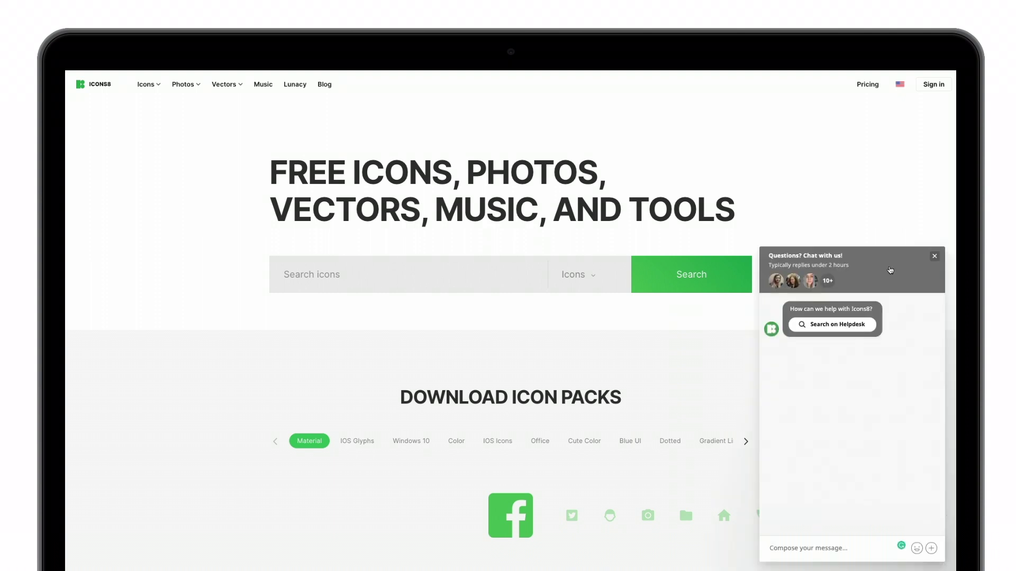
{"action": "left_click", "coordinate": [890, 271]}
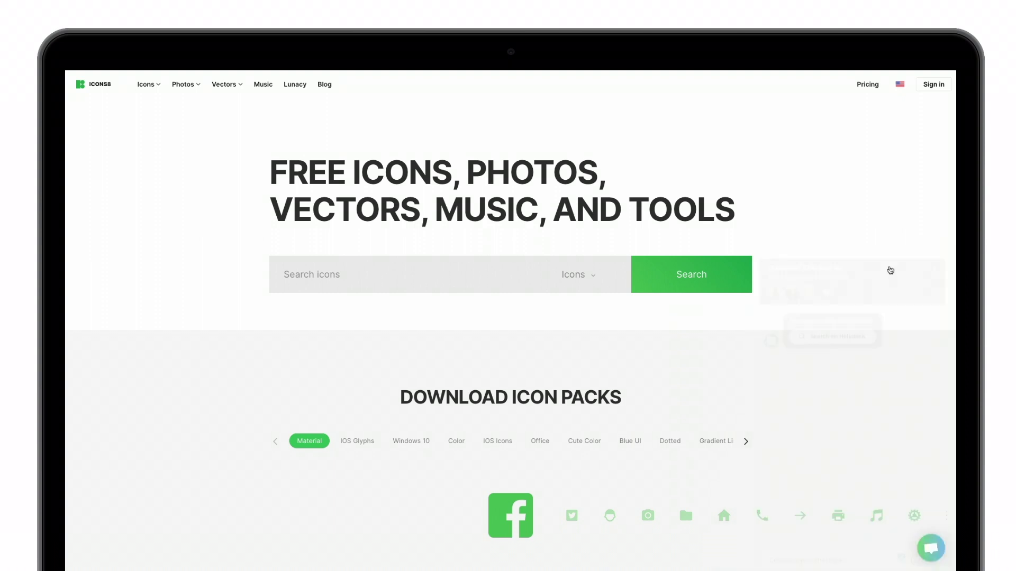
{"action": "left_click", "coordinate": [933, 550]}
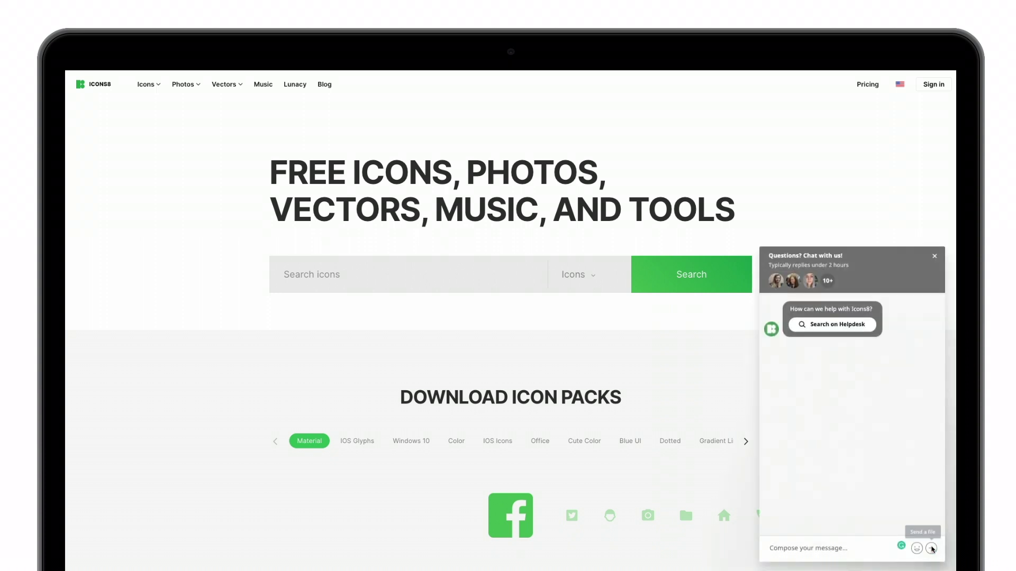
{"action": "left_click", "coordinate": [864, 265]}
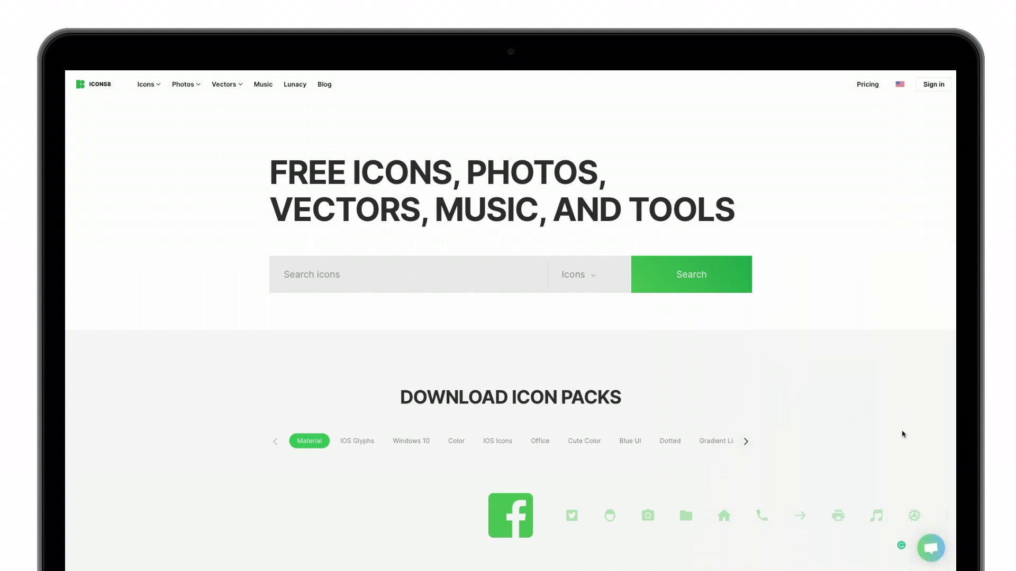
{"action": "left_click", "coordinate": [929, 555]}
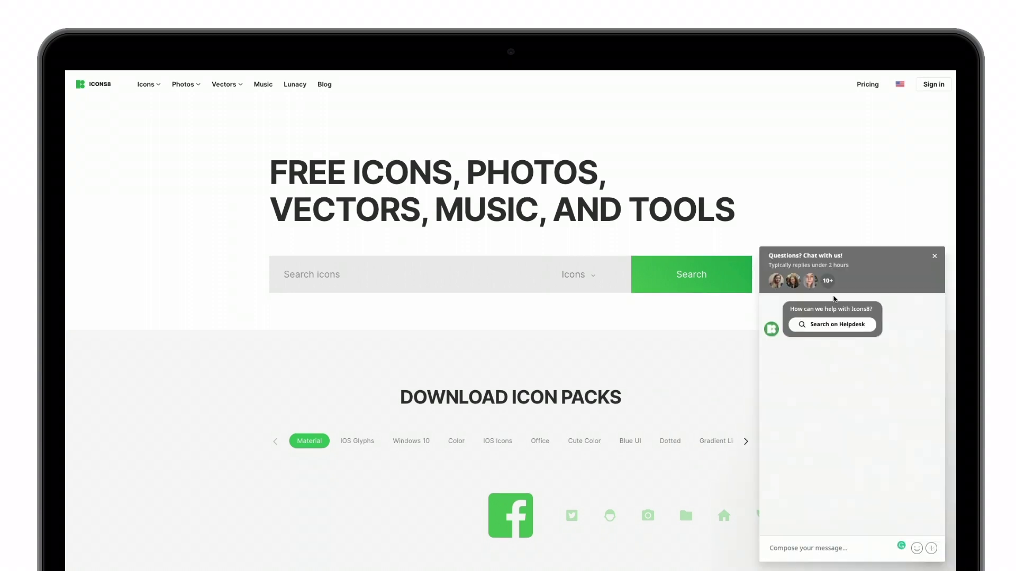
{"action": "left_click", "coordinate": [886, 277]}
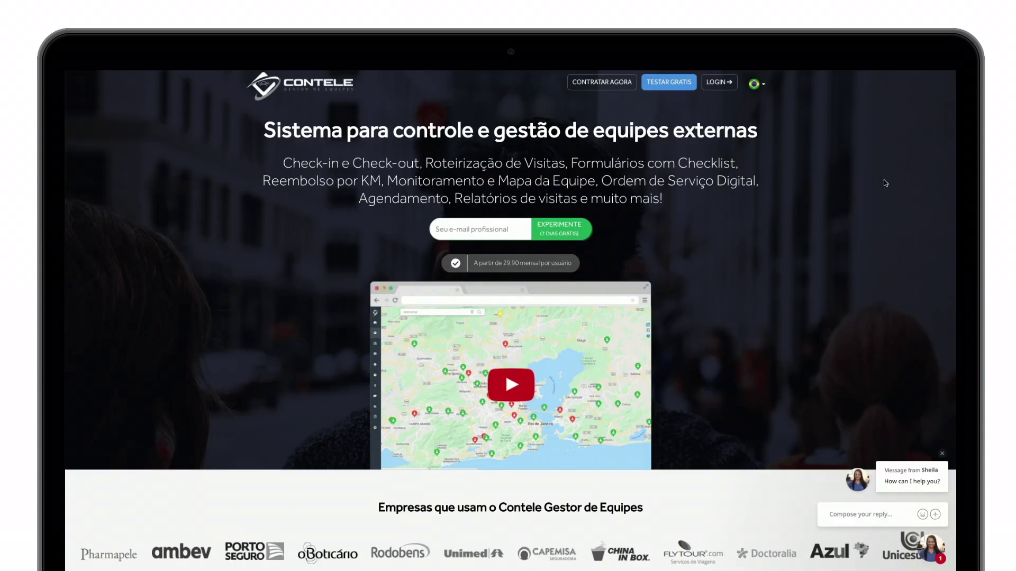
- Open the full Contele chat window showing 'Support is online' and the 'How can I help you?' greeting
{"action": "scroll", "coordinate": [858, 203], "scroll_direction": "down", "scroll_amount": 3}
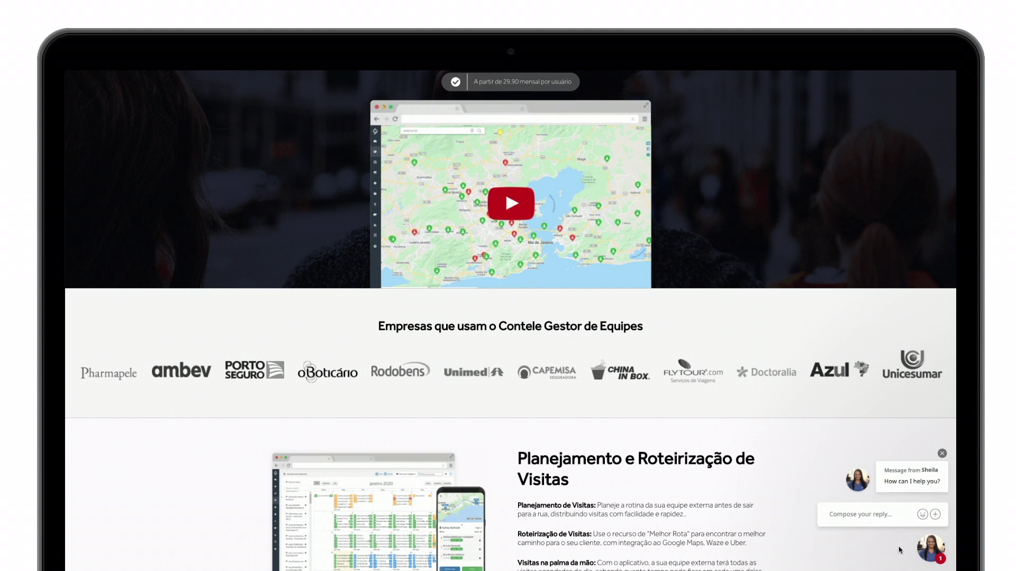
{"action": "left_click", "coordinate": [929, 549]}
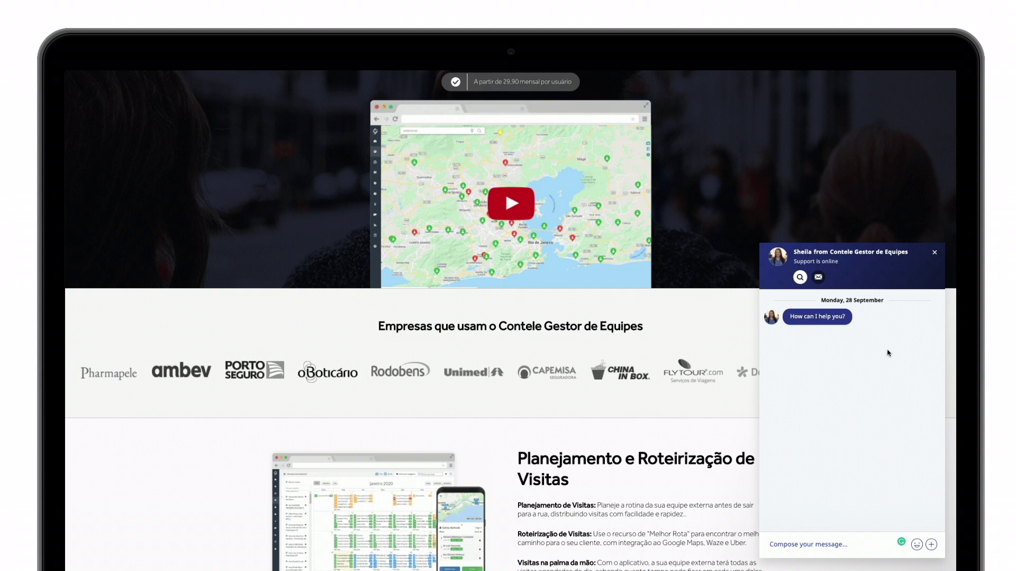
{"action": "scroll", "coordinate": [684, 318], "scroll_direction": "up", "scroll_amount": 4}
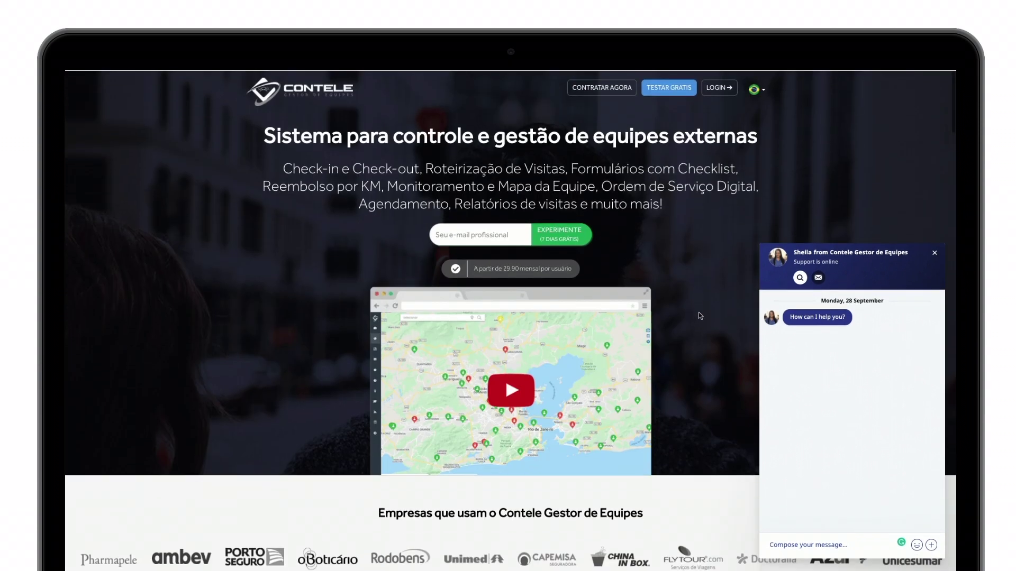